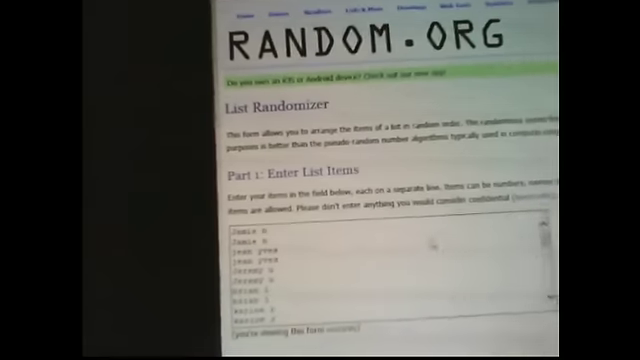
Focus the entry box to review the full list of repeated names.
left_click(350, 231)
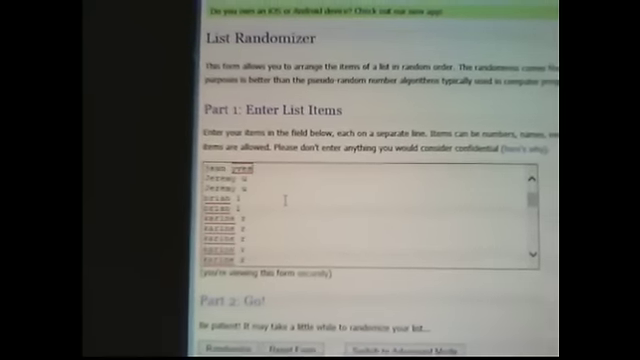
scroll(285, 200, "down", 1)
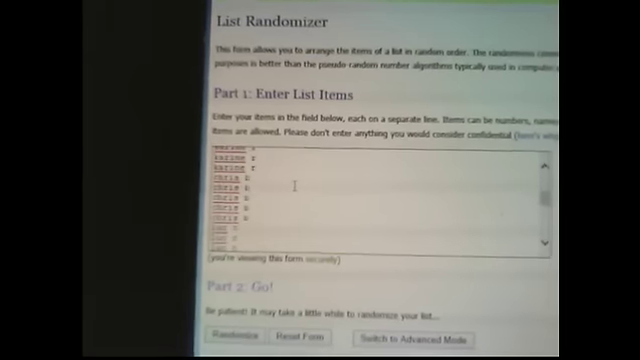
scroll(294, 186, "down", 1)
scroll(290, 184, "down", 1)
scroll(285, 180, "down", 1)
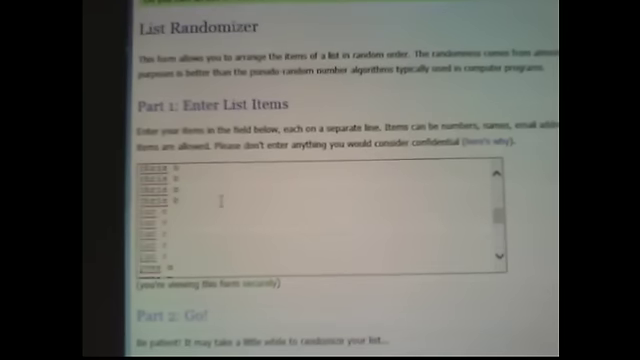
scroll(220, 202, "up", 2)
scroll(220, 200, "down", 2)
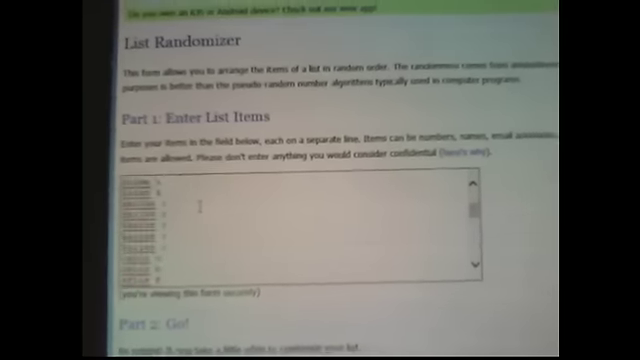
scroll(220, 200, "down", 3)
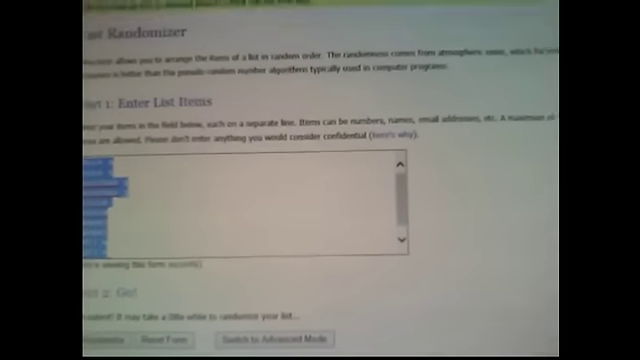
Enter the 11-name list in the entry box and shuffle it.
left_click(160, 186)
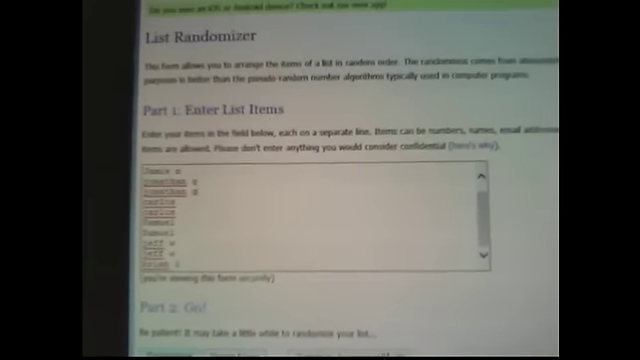
left_click(170, 352)
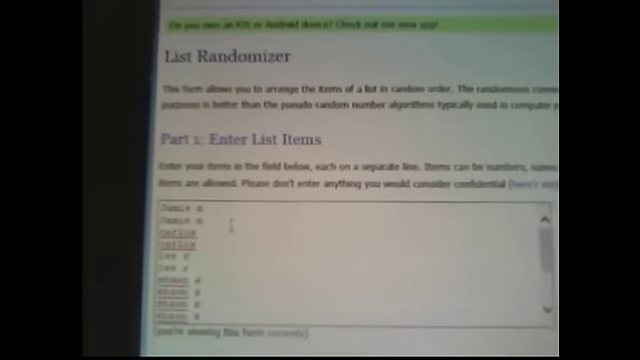
scroll(237, 218, "down", 1)
scroll(237, 218, "down", 1)
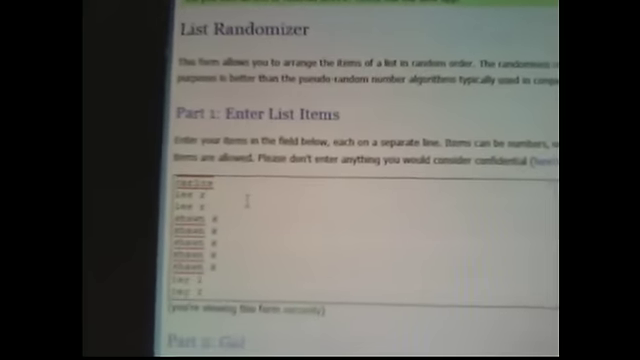
scroll(237, 218, "down", 1)
scroll(237, 218, "down", 1)
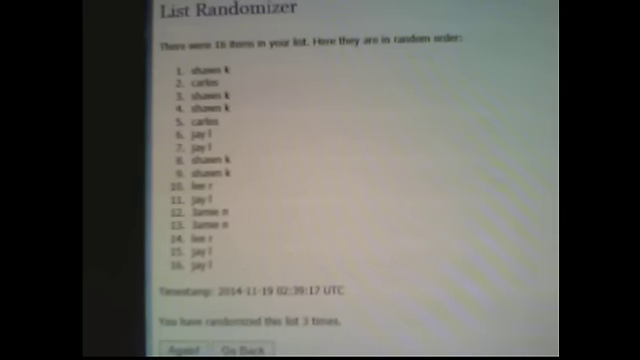
Return to the entry form and start editing the list for the next 11 names.
key("alt+Left")
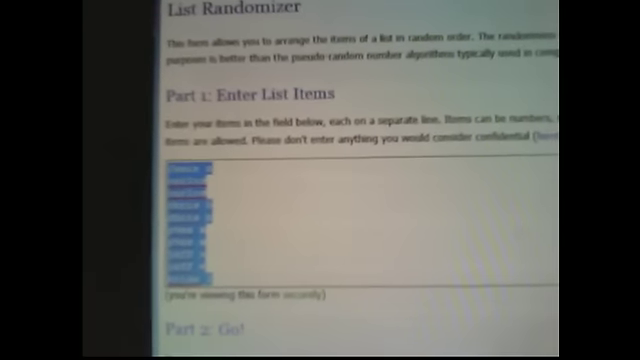
left_click(268, 180)
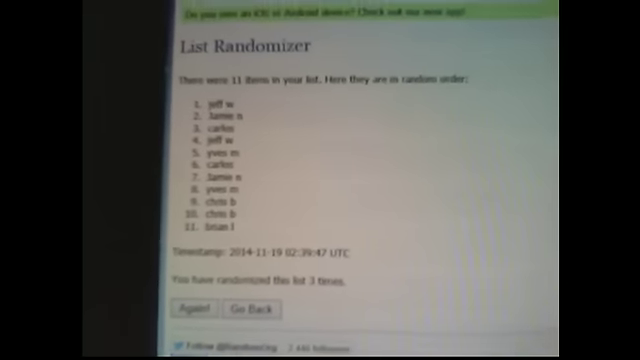
Go back to the entry form and reshuffle the 11-name list.
key("alt+Left")
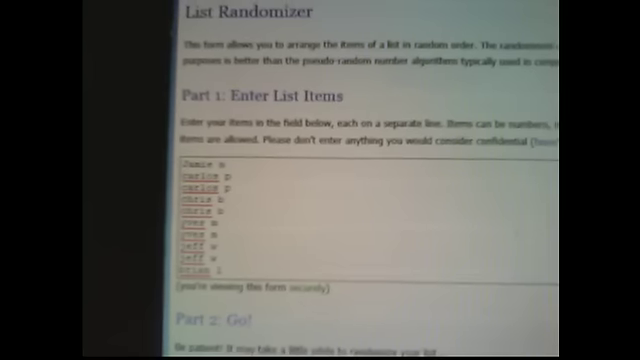
scroll(360, 180, "up", 1)
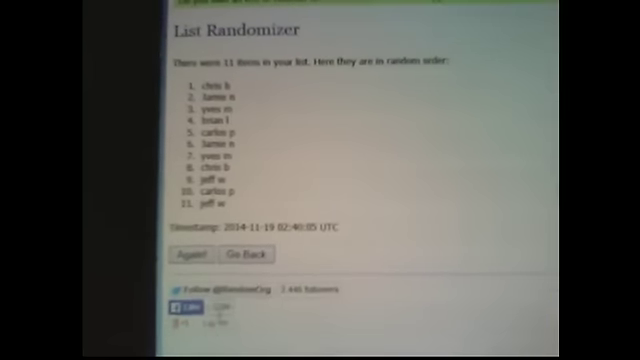
left_click(173, 270)
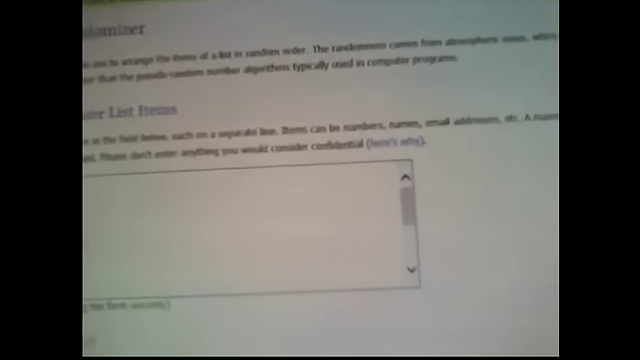
Paste the next, longer name list into the empty entry box.
key("ctrl+v")
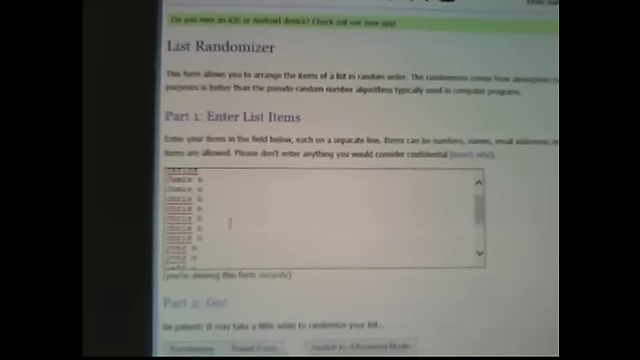
scroll(245, 235, "down", 3)
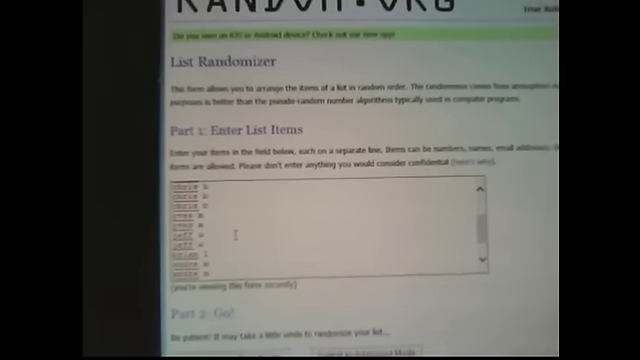
scroll(223, 234, "down", 2)
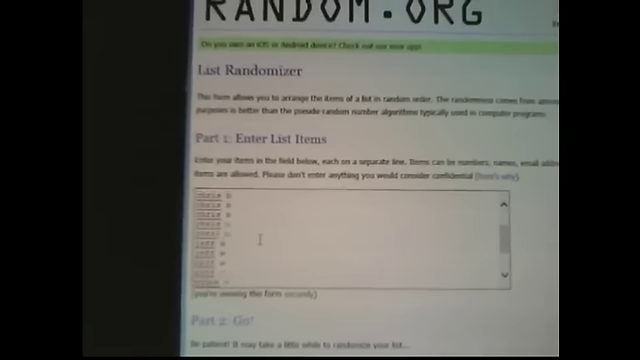
scroll(257, 239, "down", 2)
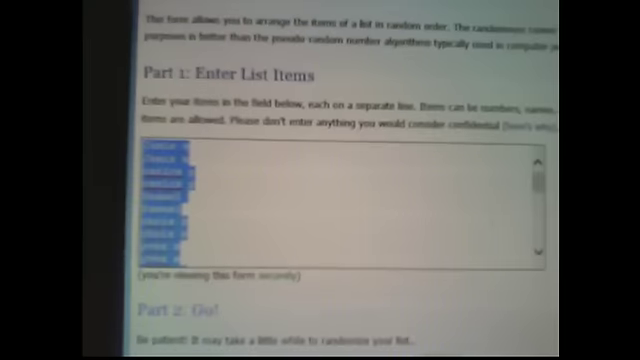
Paste the final name list over the previous one in the entry box.
key("ctrl+v")
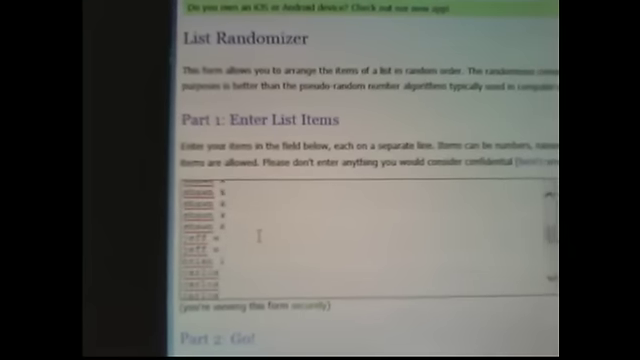
scroll(260, 236, "down", 2)
scroll(262, 236, "down", 2)
scroll(266, 228, "down", 2)
scroll(268, 223, "down", 2)
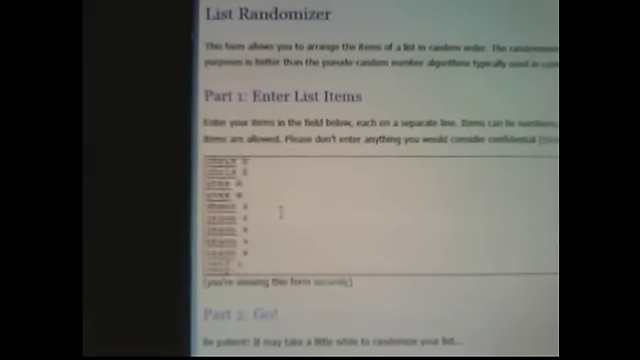
scroll(281, 211, "up", 1)
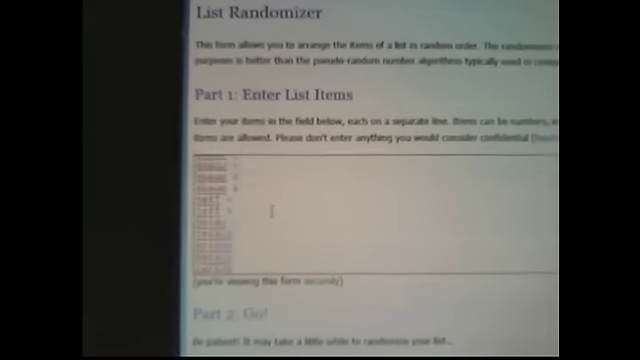
scroll(270, 212, "down", 2)
scroll(255, 215, "down", 2)
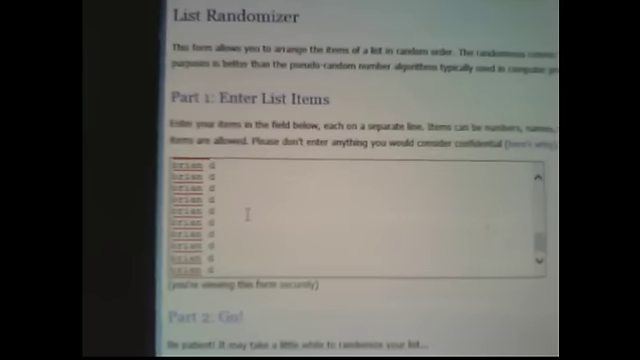